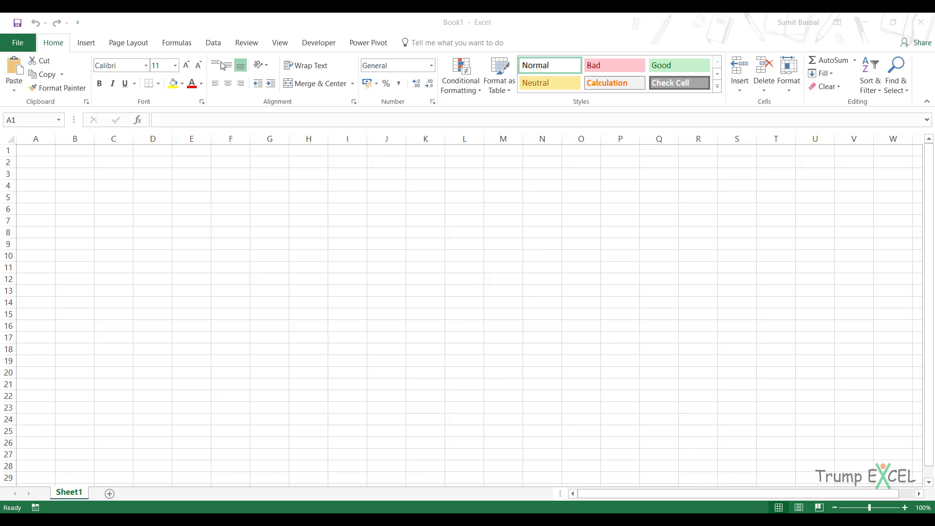
Start importing the text file Sales Data June.csv from the Importing Data from CSV folder on the Desktop
click(213, 43)
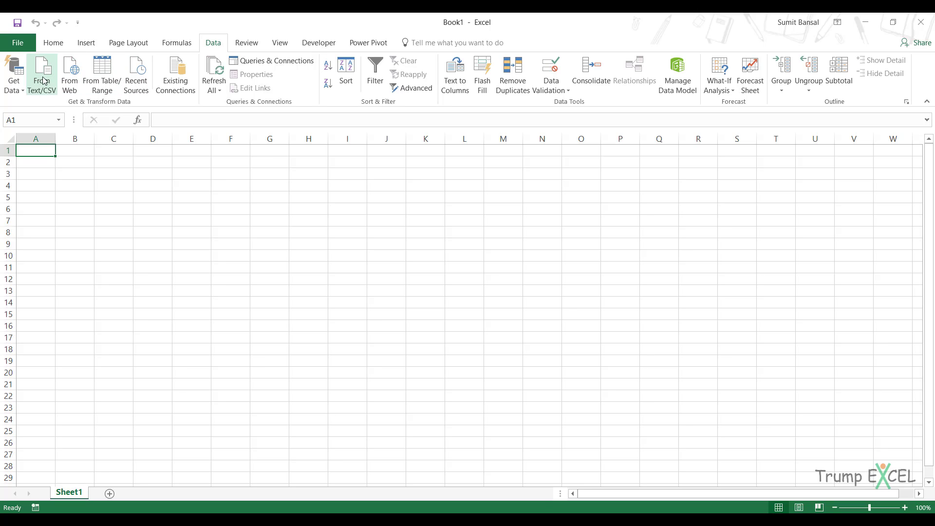
click(43, 78)
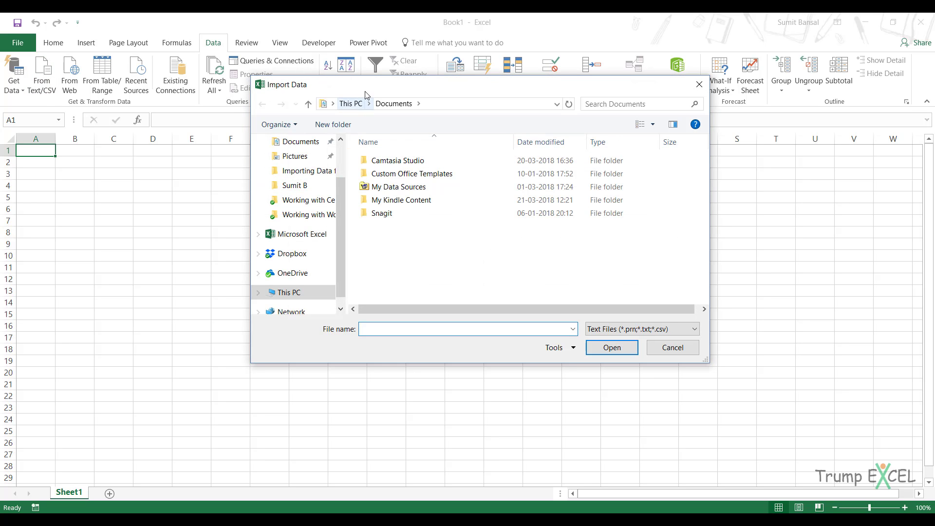
drag(367, 92, 303, 87)
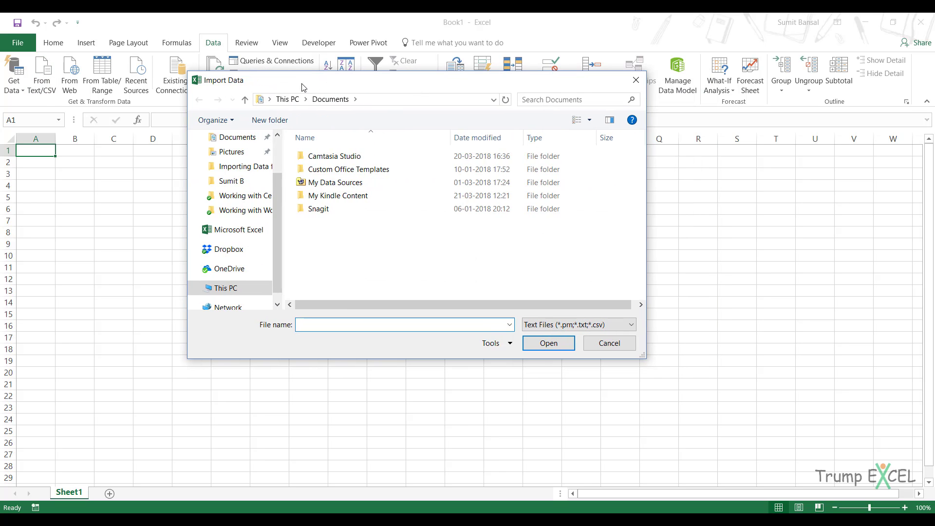
click(271, 99)
click(280, 113)
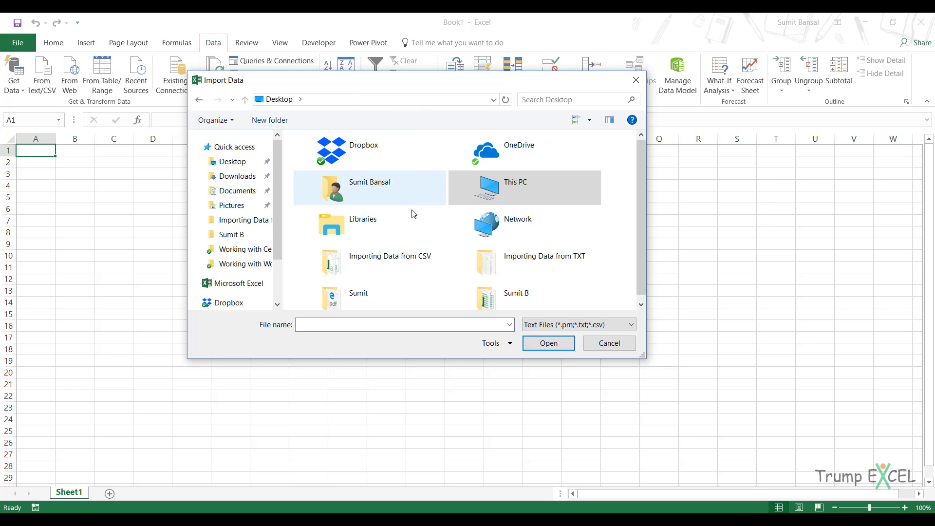
click(366, 265)
double_click(366, 265)
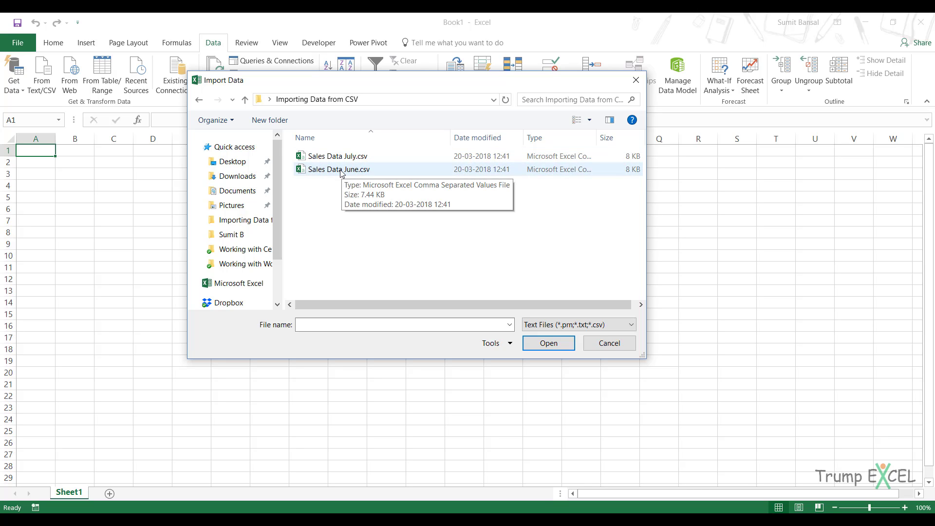
click(348, 172)
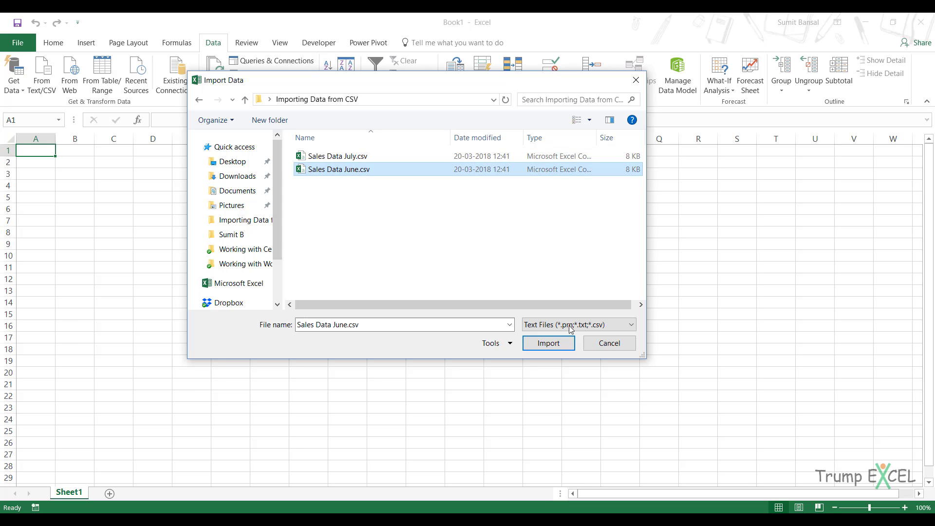
click(548, 343)
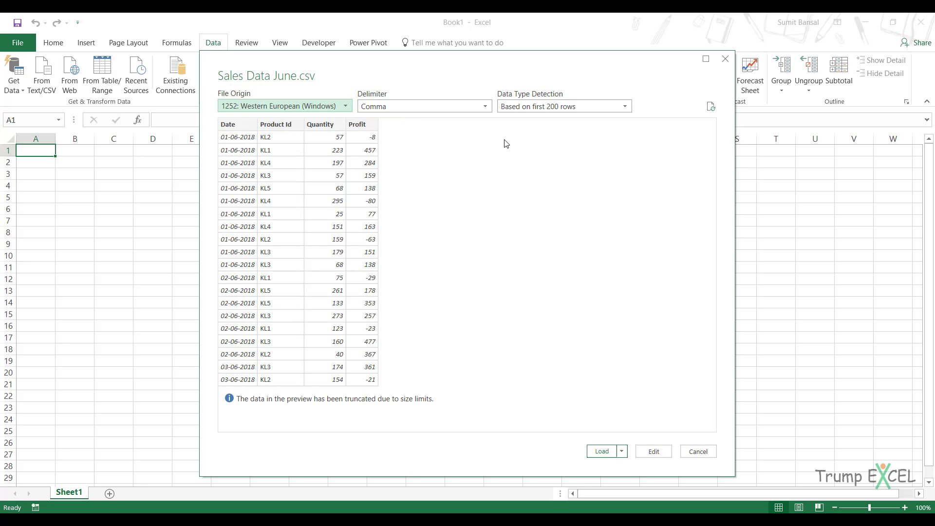
Check the data type detection options in the import preview and open the June data for editing in the Query Editor
click(552, 113)
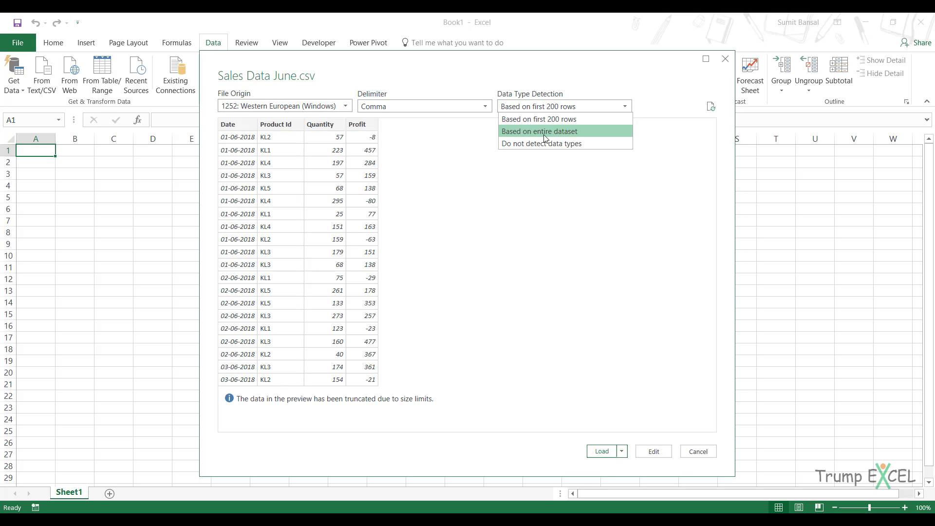
click(465, 141)
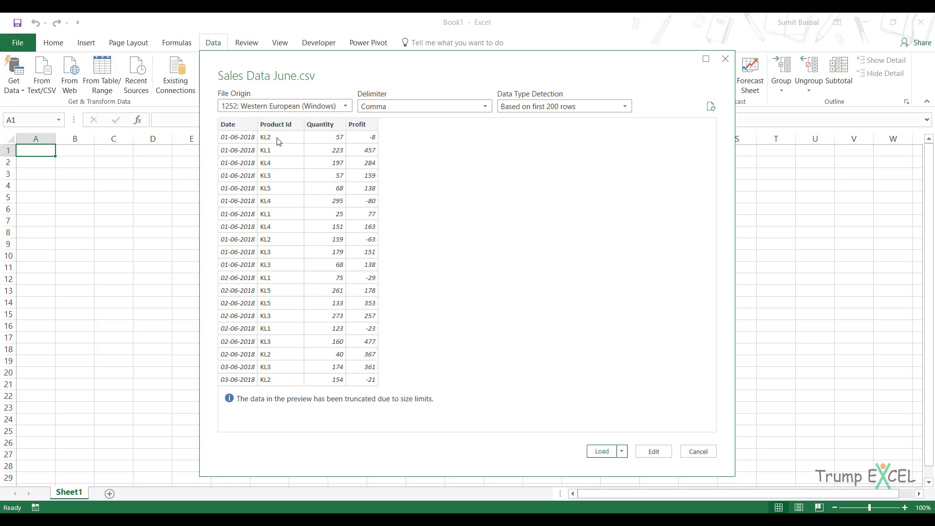
click(653, 451)
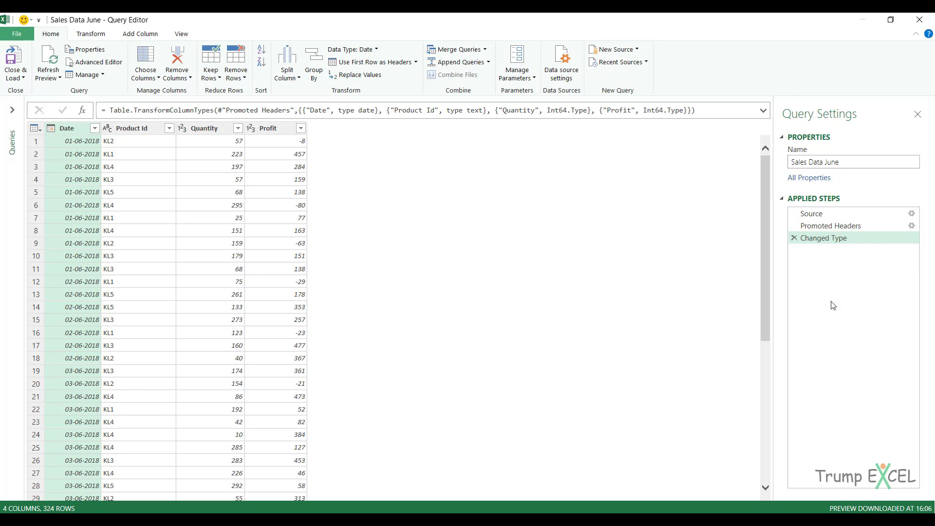
Review the table at each applied step of the query: Source, Promoted Headers and Changed Type
click(819, 214)
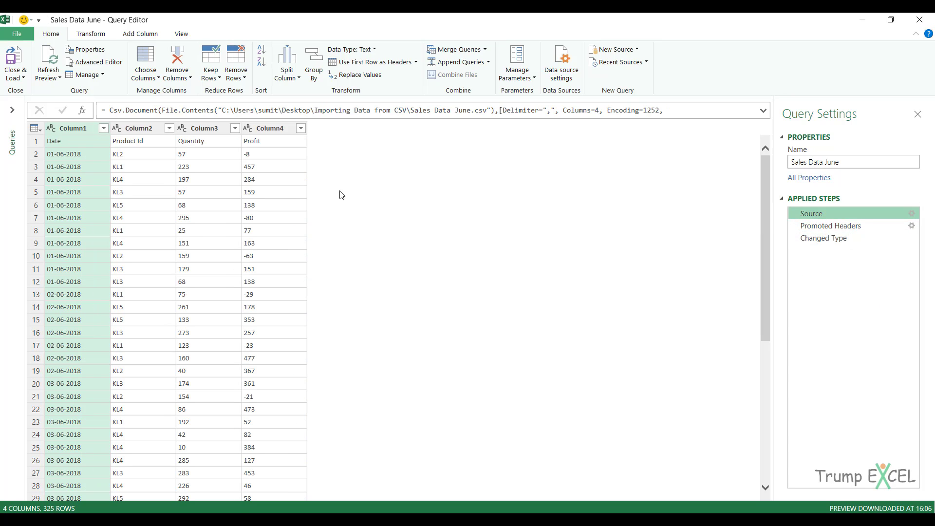
click(819, 228)
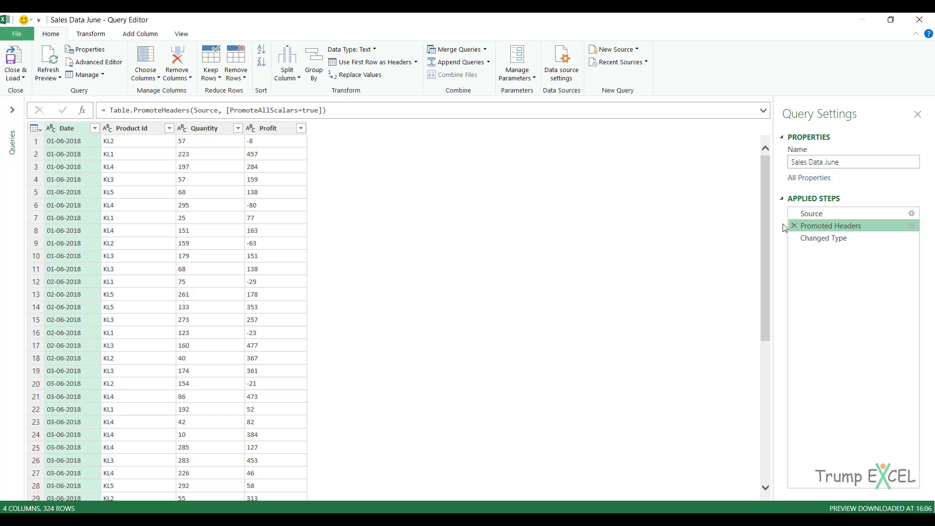
click(817, 242)
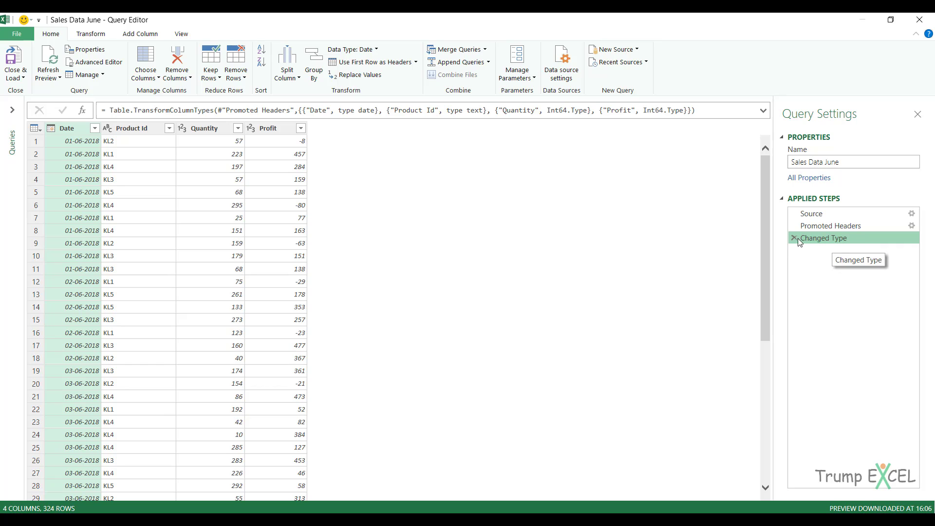
Split the Product Id column repeatedly every 2 characters and remove the Product Id.1 column
right_click(130, 132)
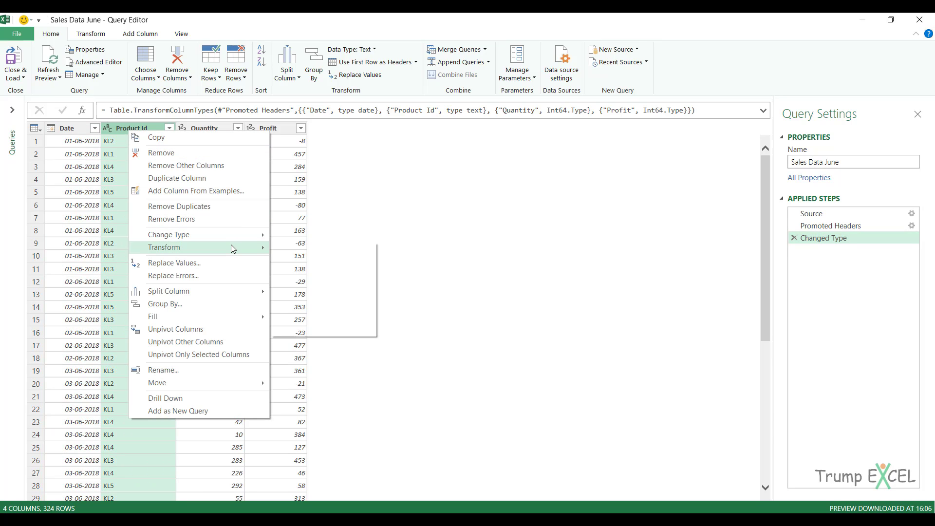
mouse_move(229, 293)
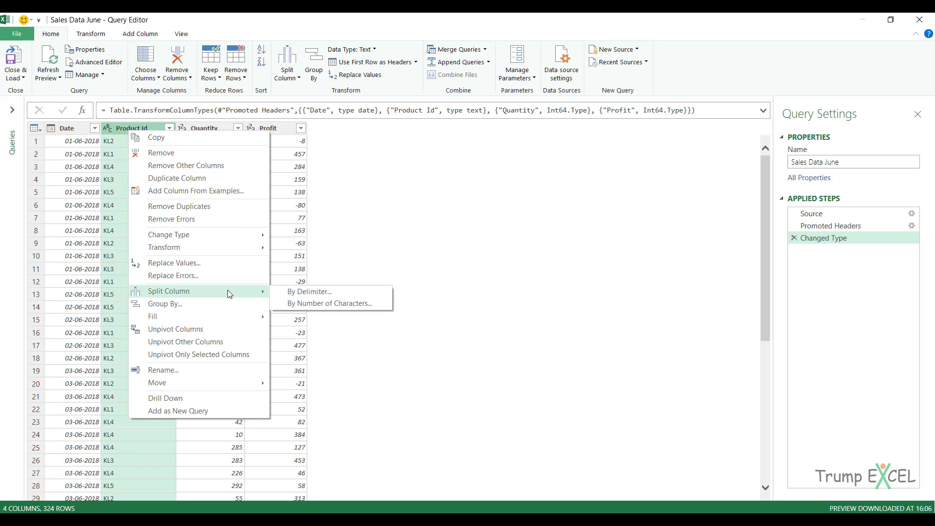
click(305, 304)
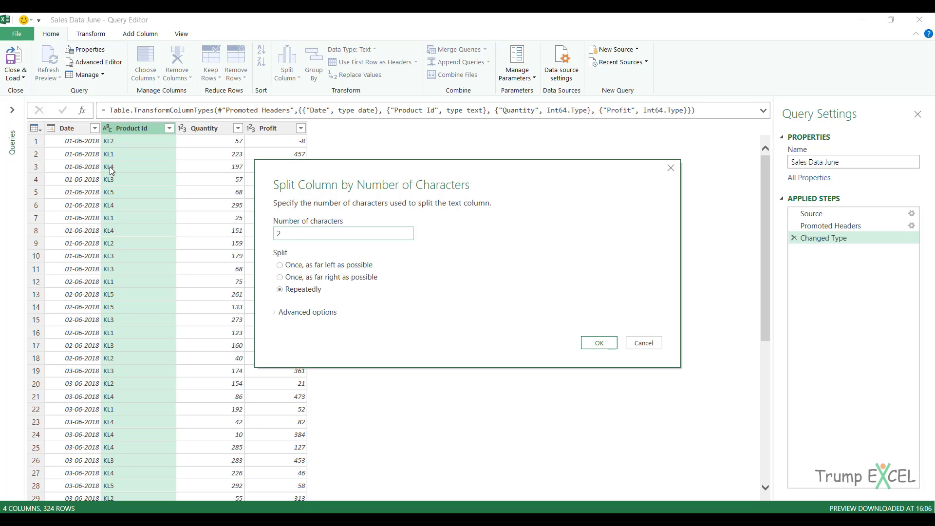
click(599, 343)
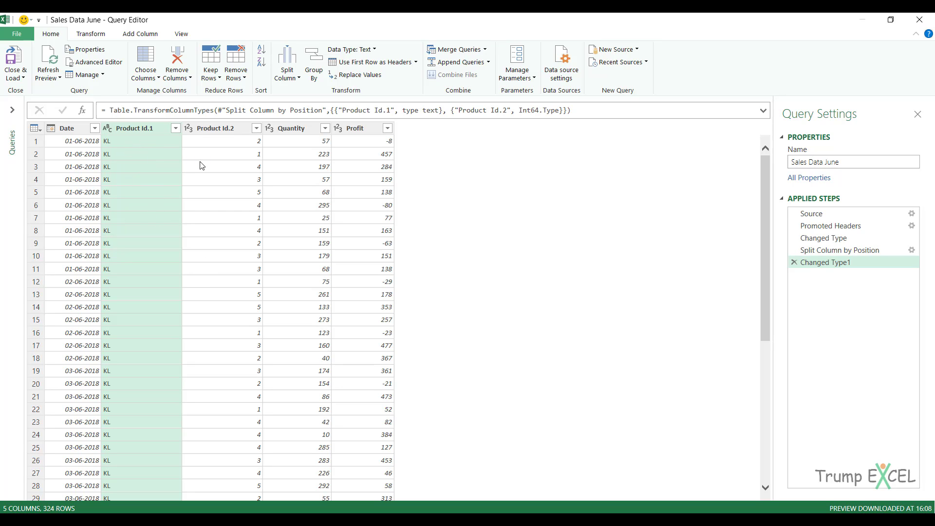
right_click(138, 129)
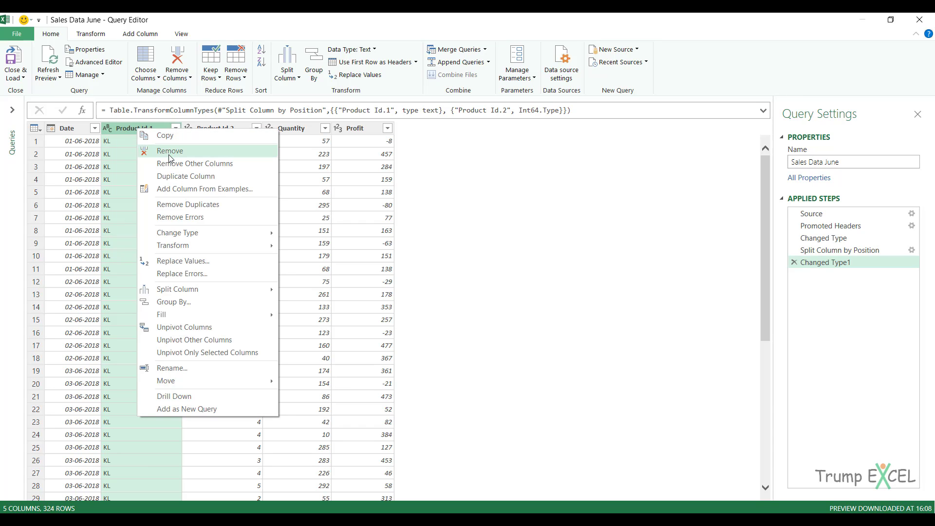
click(170, 158)
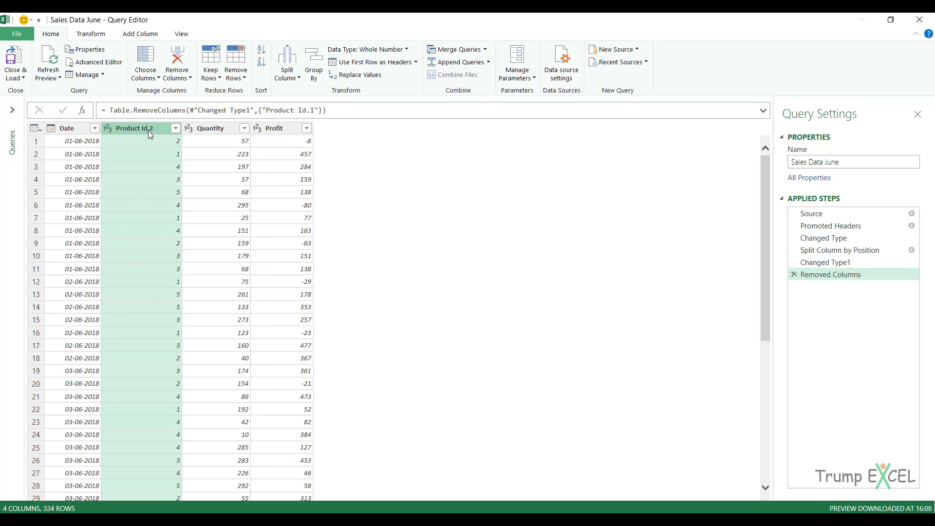
Rename the Product Id.2 column as Product Id and load the query into the workbook
double_click(151, 129)
click(152, 133)
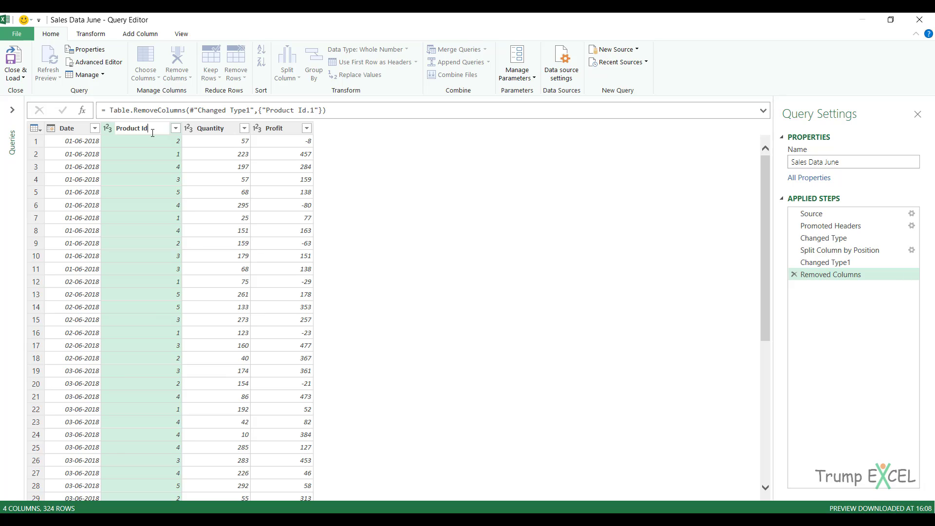
key(Return)
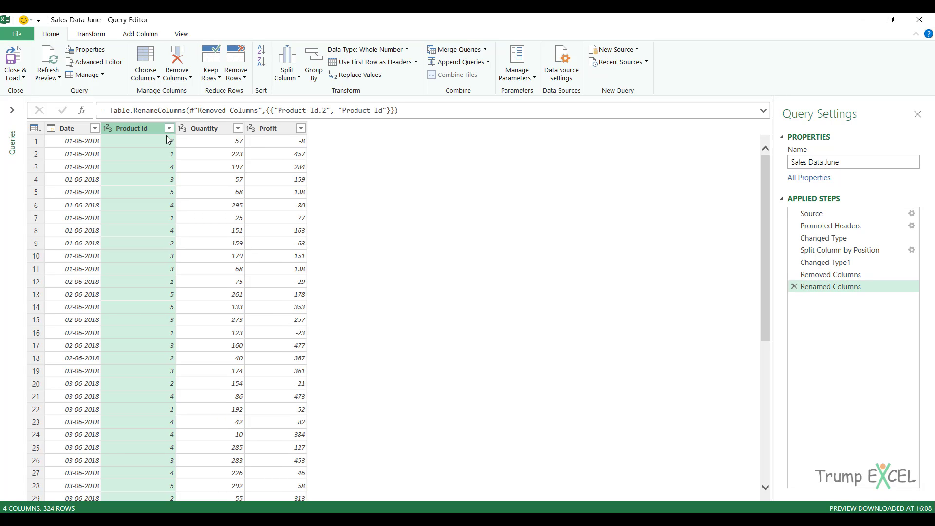
click(13, 57)
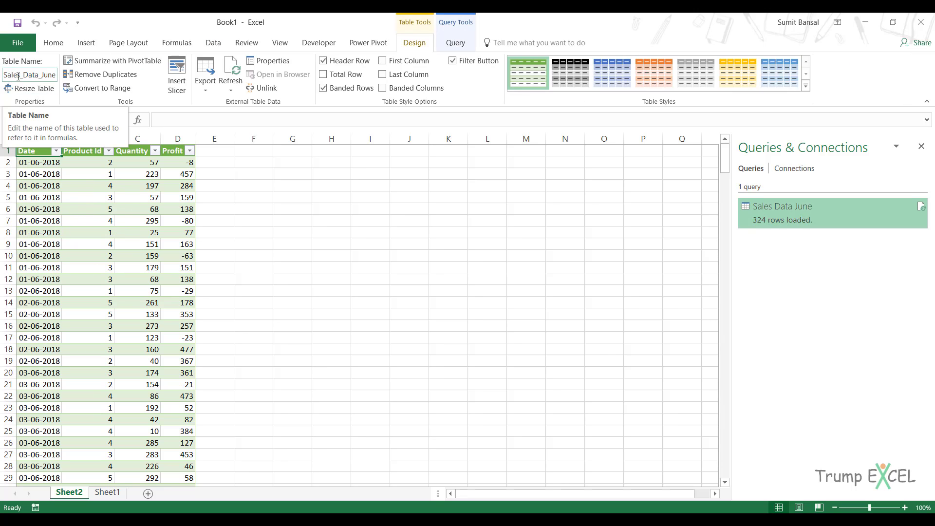
Reopen the Sales Data June query for editing and change its source file to Sales Data July.csv
mouse_move(773, 213)
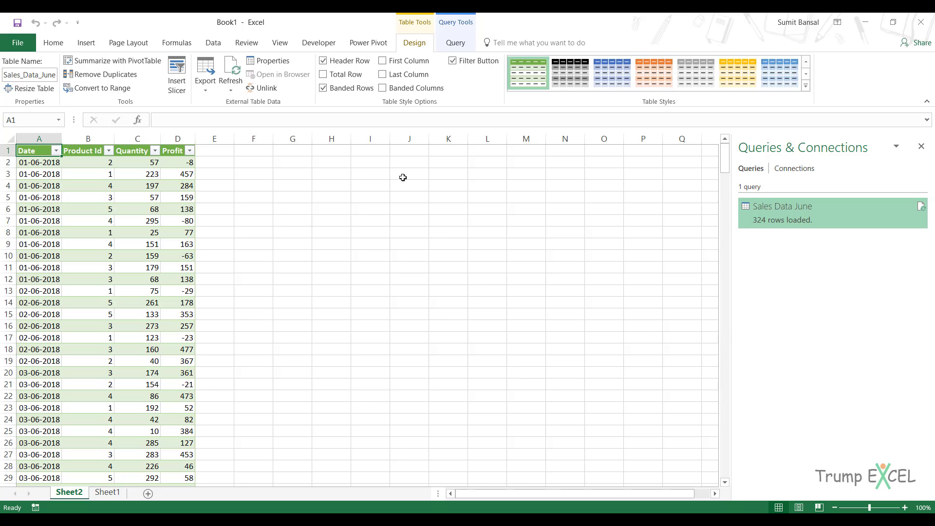
double_click(793, 215)
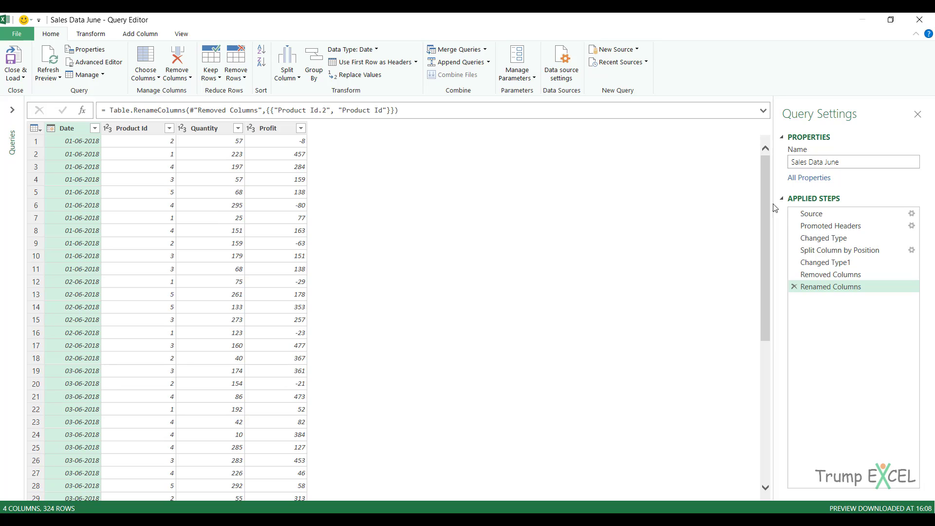
click(845, 214)
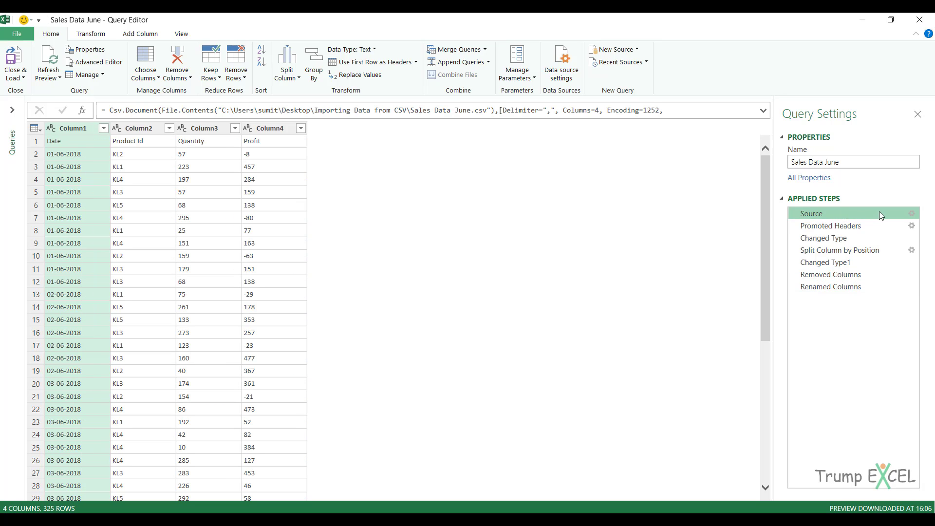
click(911, 213)
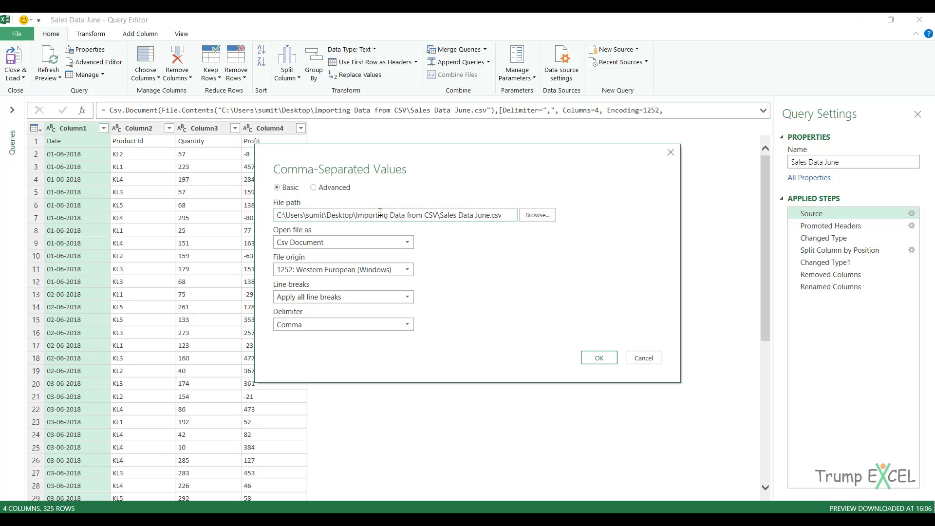
click(531, 216)
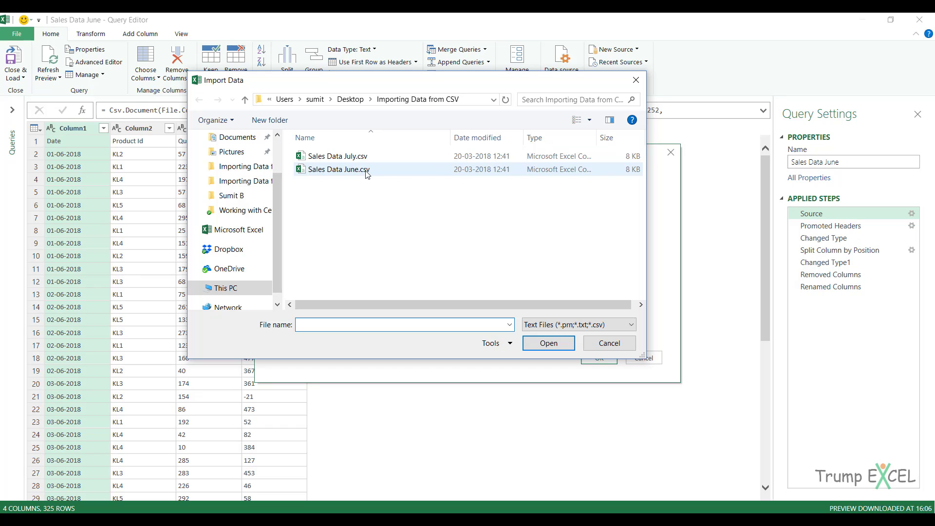
click(339, 157)
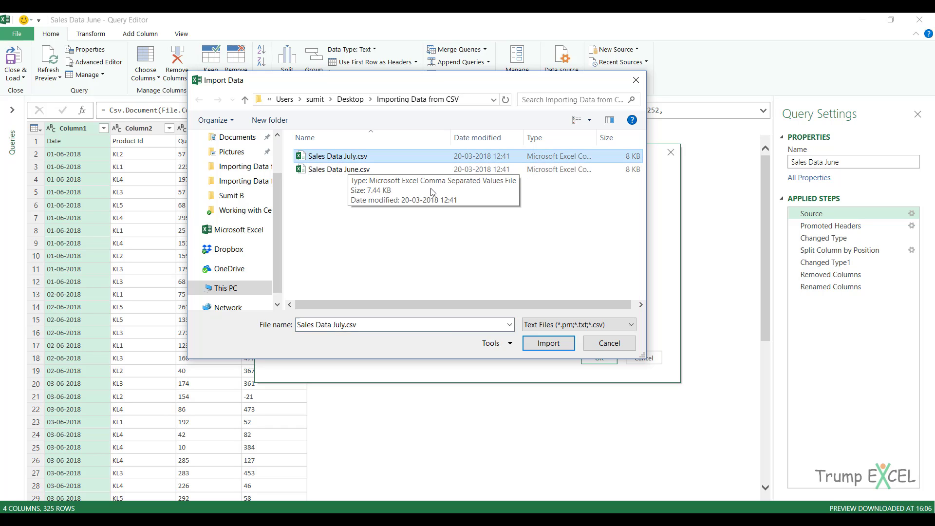
click(549, 343)
click(602, 360)
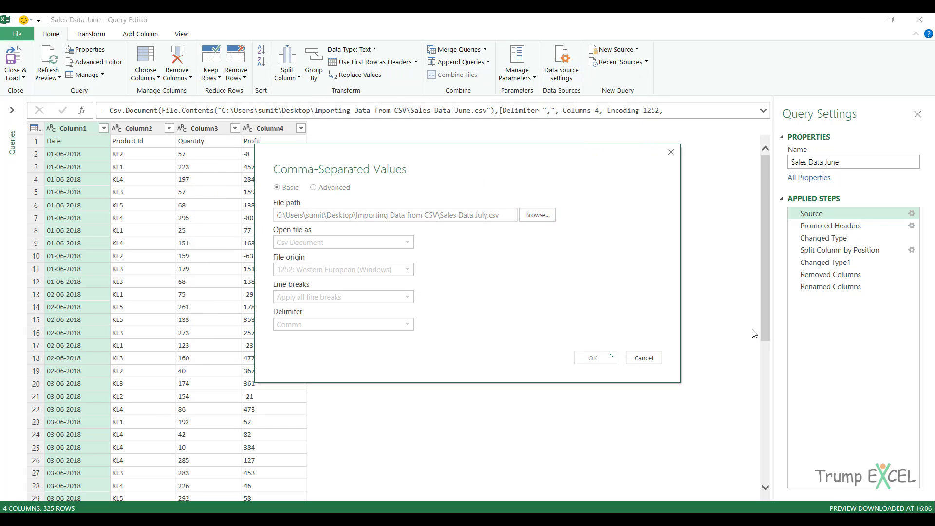
Return to the Renamed Columns step, load the query back into the worksheet and refresh all data
click(852, 289)
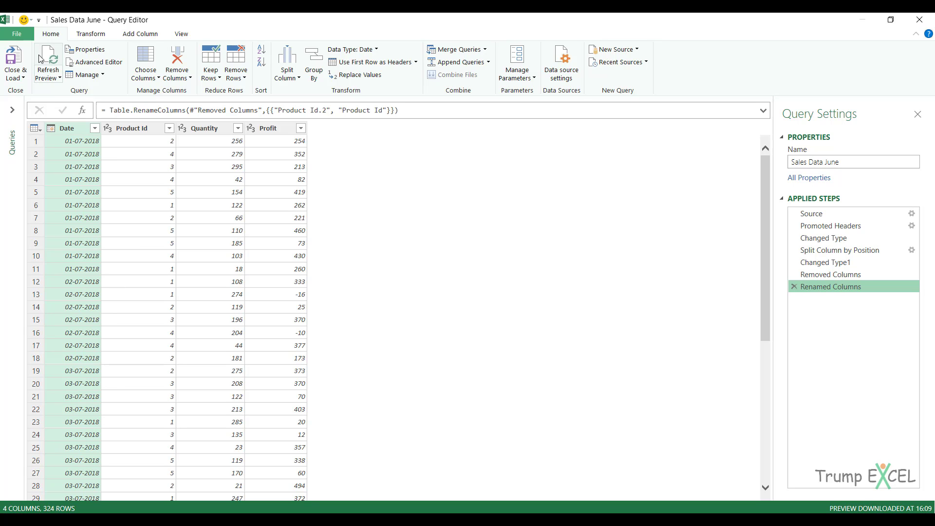
click(13, 57)
key(ctrl+alt+F5)
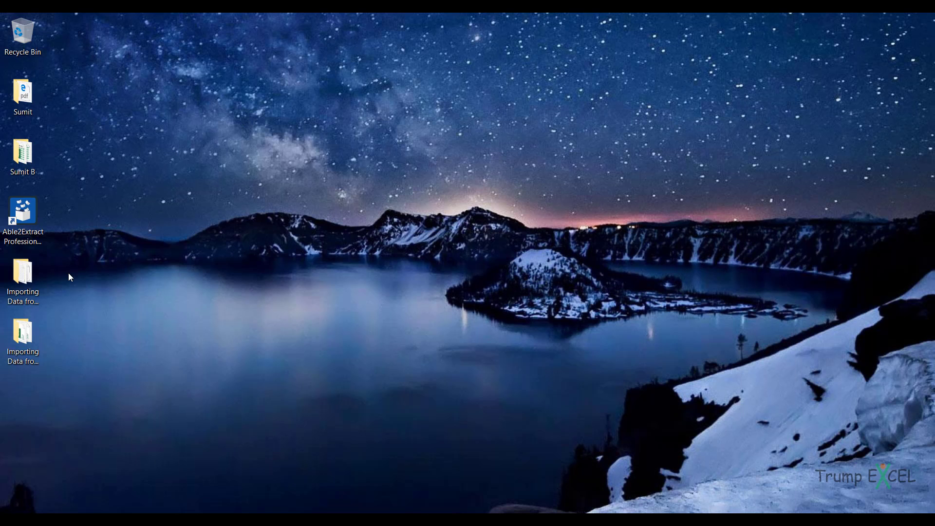
Open Sales Data July.csv from the Importing Data from CSV folder on the desktop and change cell B2 to KL1
double_click(21, 330)
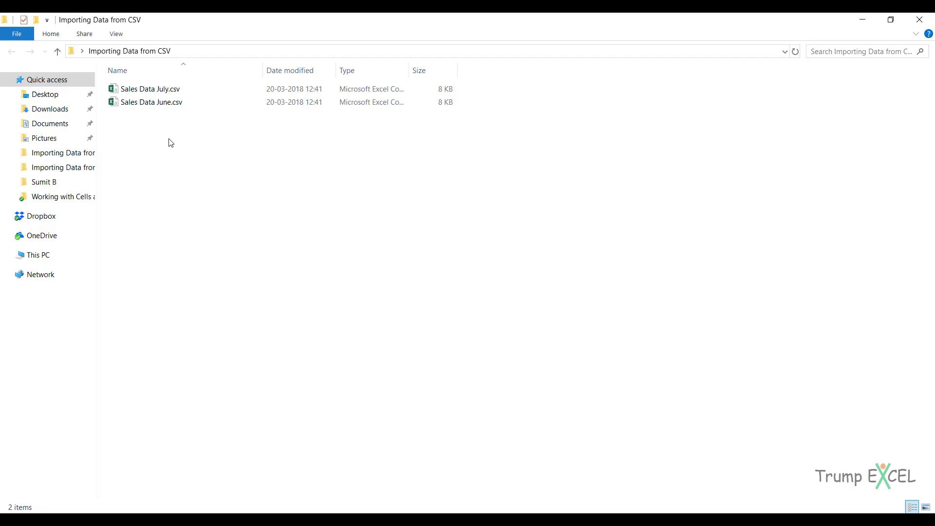
click(158, 92)
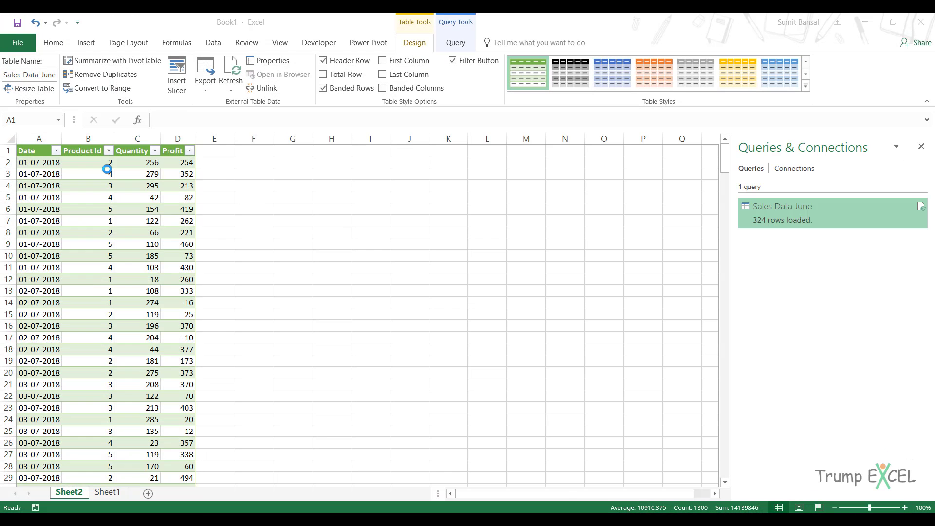
double_click(81, 163)
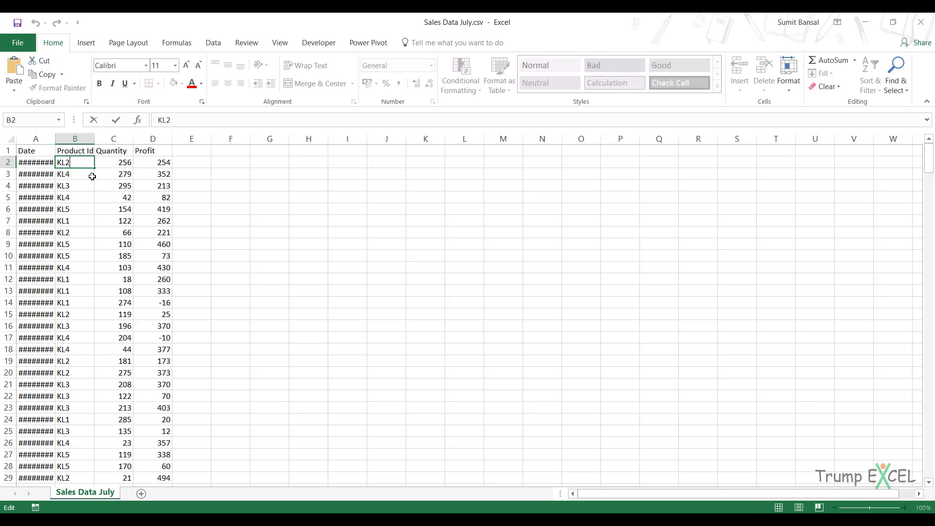
key(BackSpace)
text(1)
key(Return)
key(BackSpace)
key(Escape)
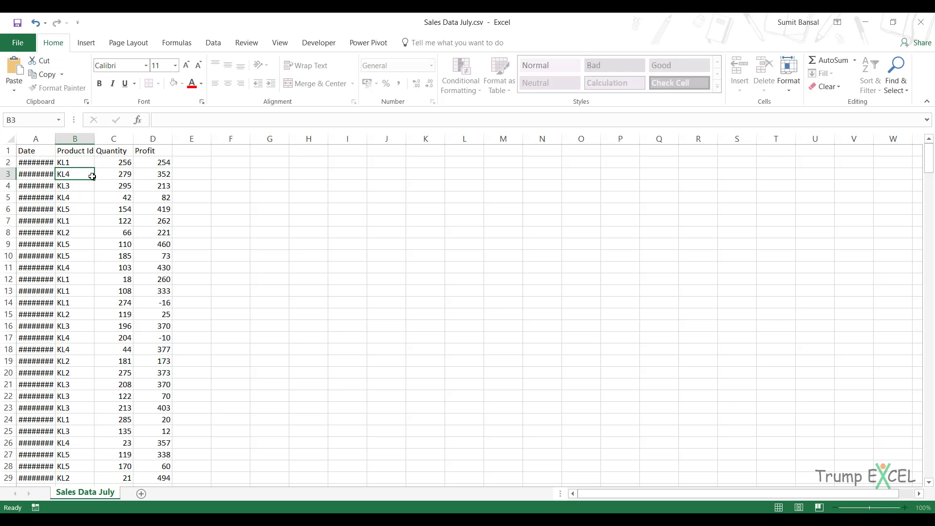
Change the product IDs in cells B3 and B4 of Sales Data July.csv to KL1
key(F2)
key(BackSpace)
text(1)
key(Return)
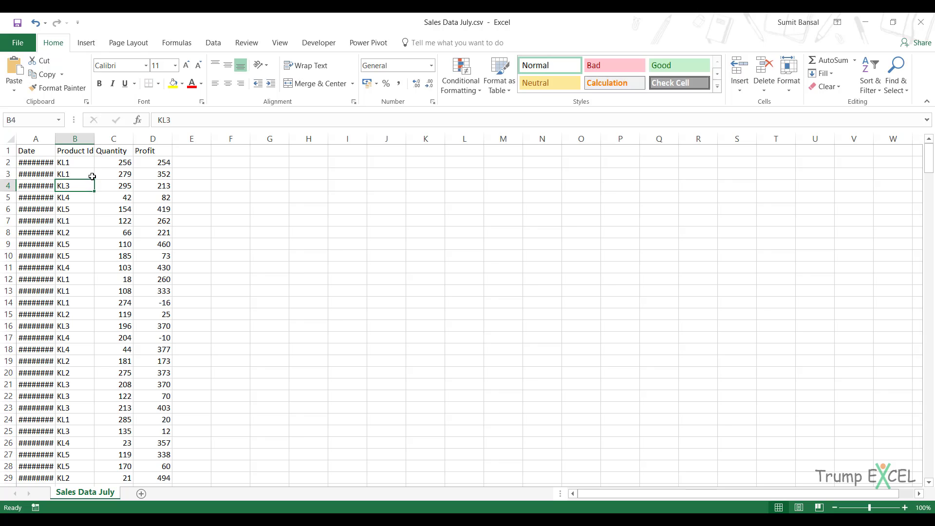
key(F2)
key(BackSpace)
key(Return)
key(Up)
key(F2)
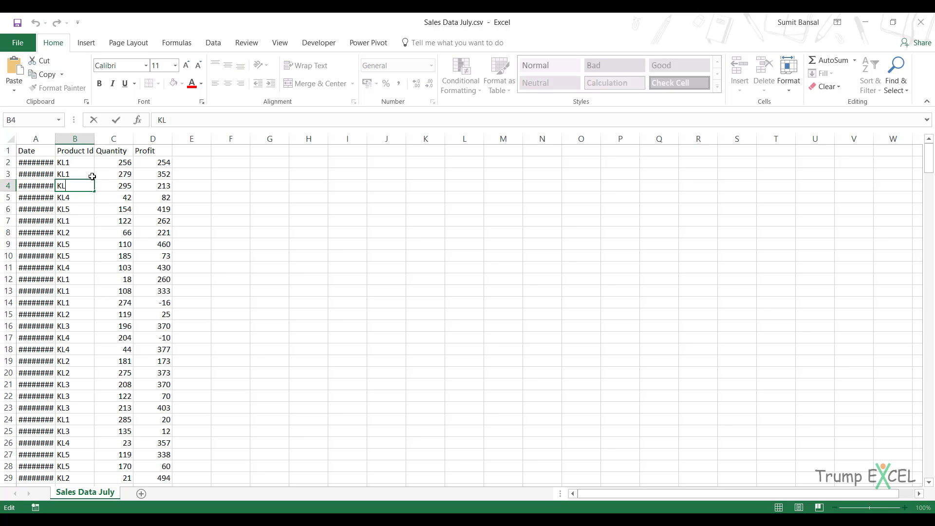
text(1)
key(Return)
Change the product IDs in cells B5 and B6 to KL1
key(F2)
key(BackSpace)
text(1)
key(Return)
key(F2)
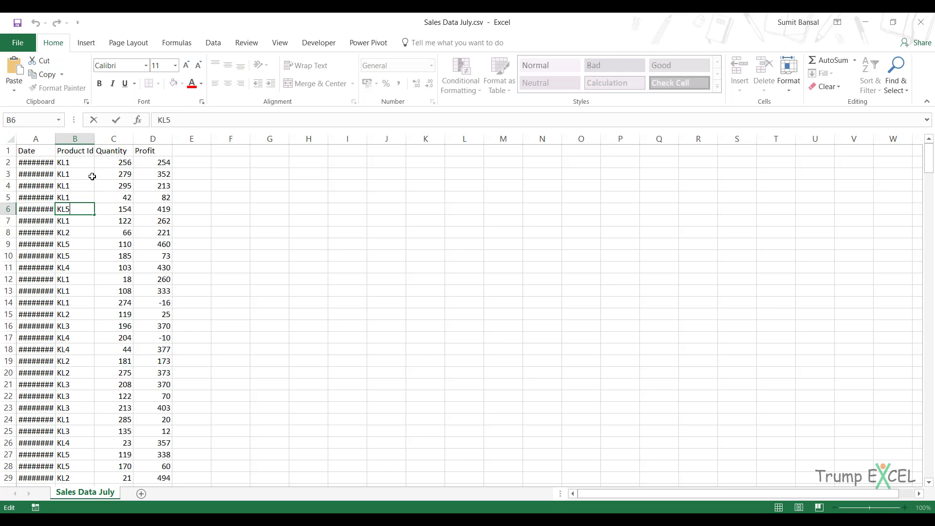
key(BackSpace)
text(1)
key(Return)
key(F2)
key(Escape)
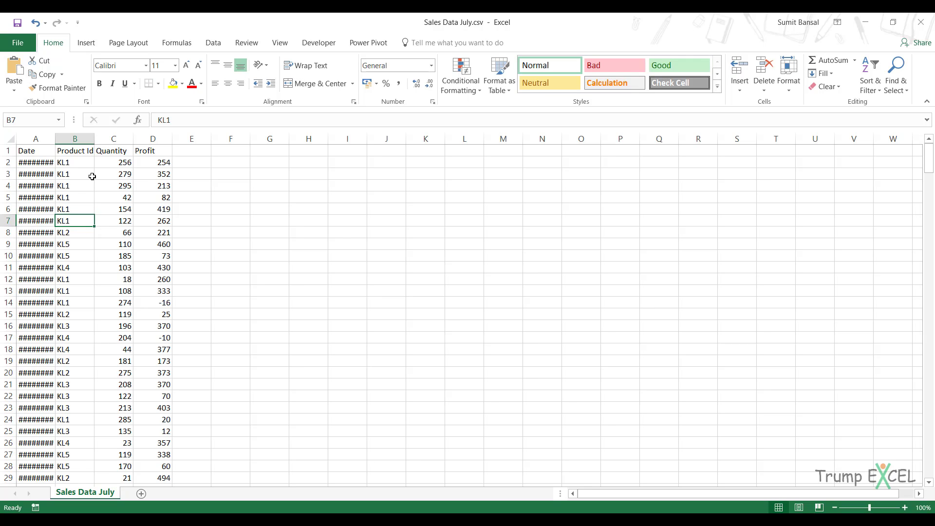
Leave B7 as it is and change the product ID in cell B8 to KL1
key(Down)
key(F2)
key(BackSpace)
text(1)
key(Return)
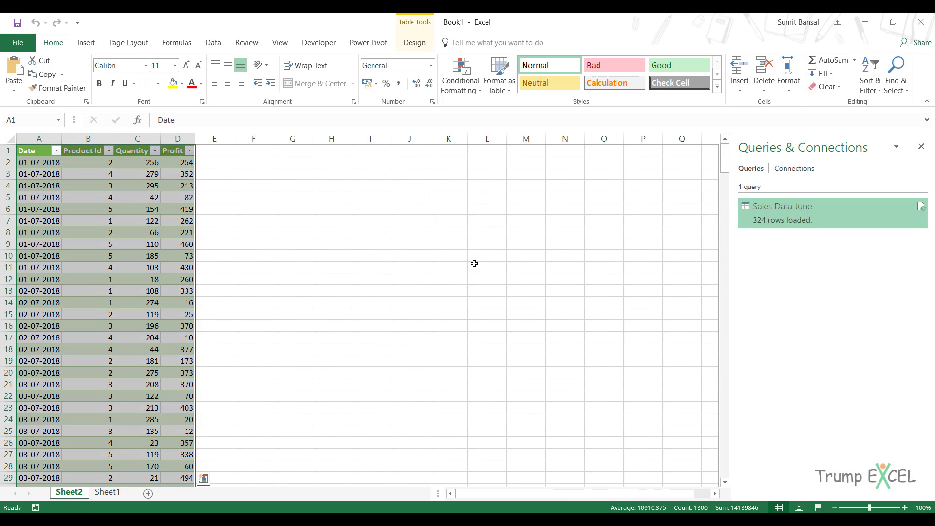
Refresh the query table on Sheet2 of Book1 and select Product Id cells B2:B8 to check the updated values
right_click(133, 209)
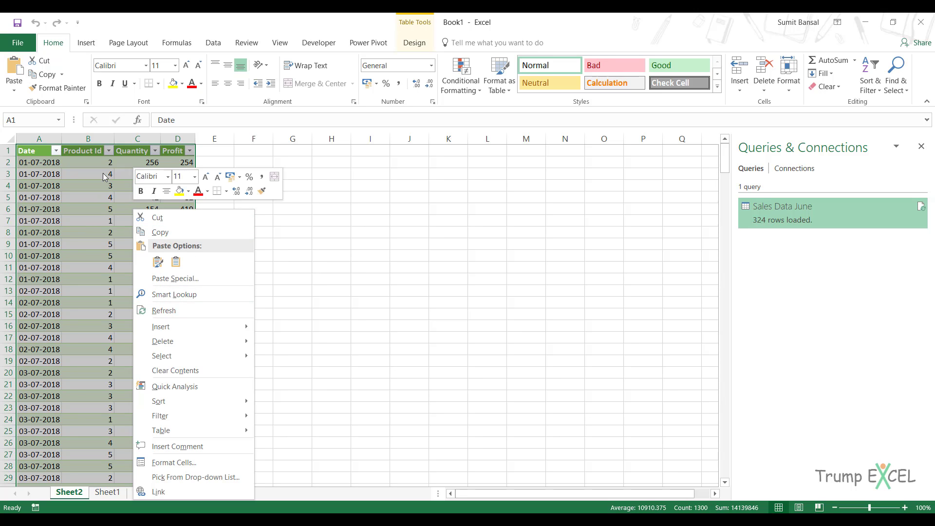
click(179, 312)
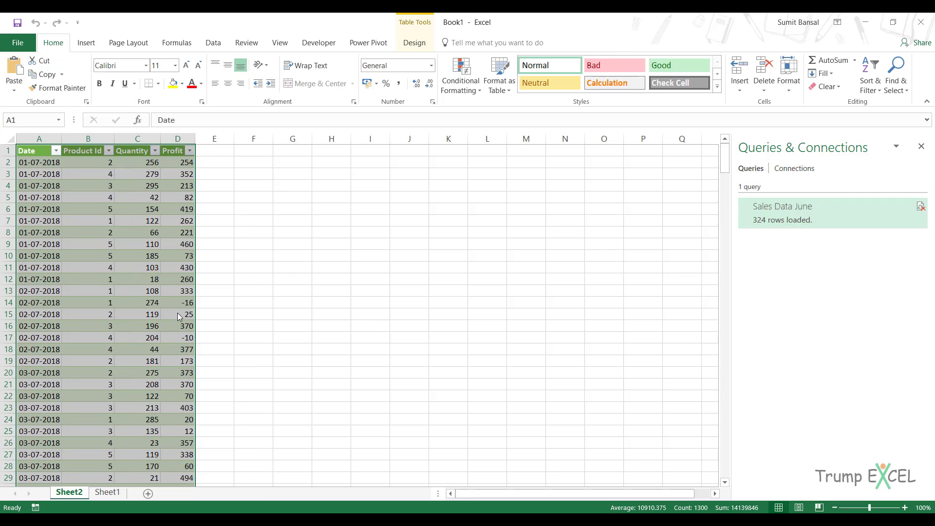
drag(94, 164, 90, 231)
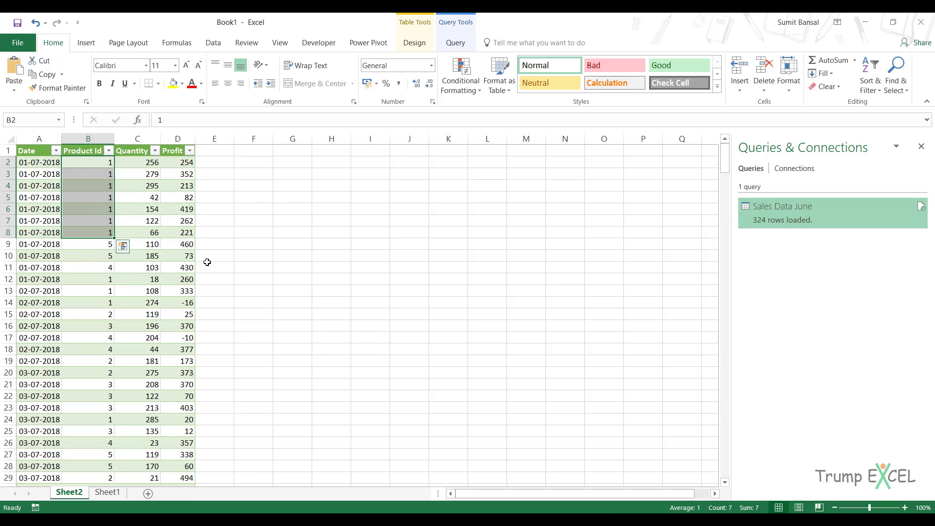